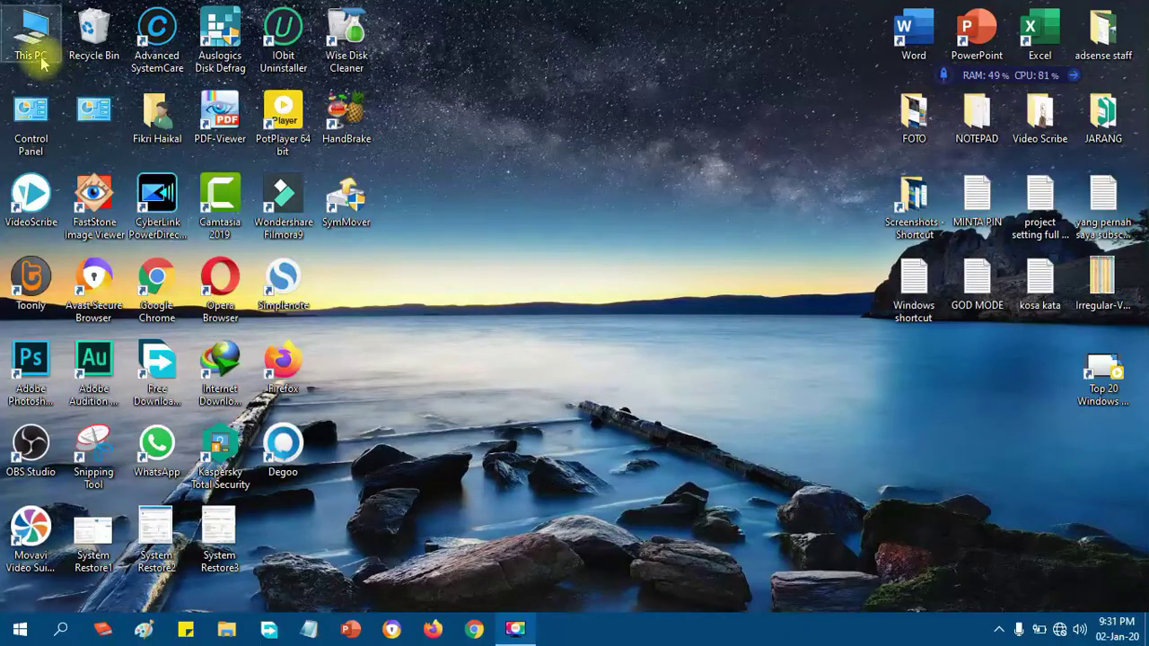
Open This PC to check that the USB flash drive is connected, and locate the SymMover shortcut on the desktop
double_click(41, 59)
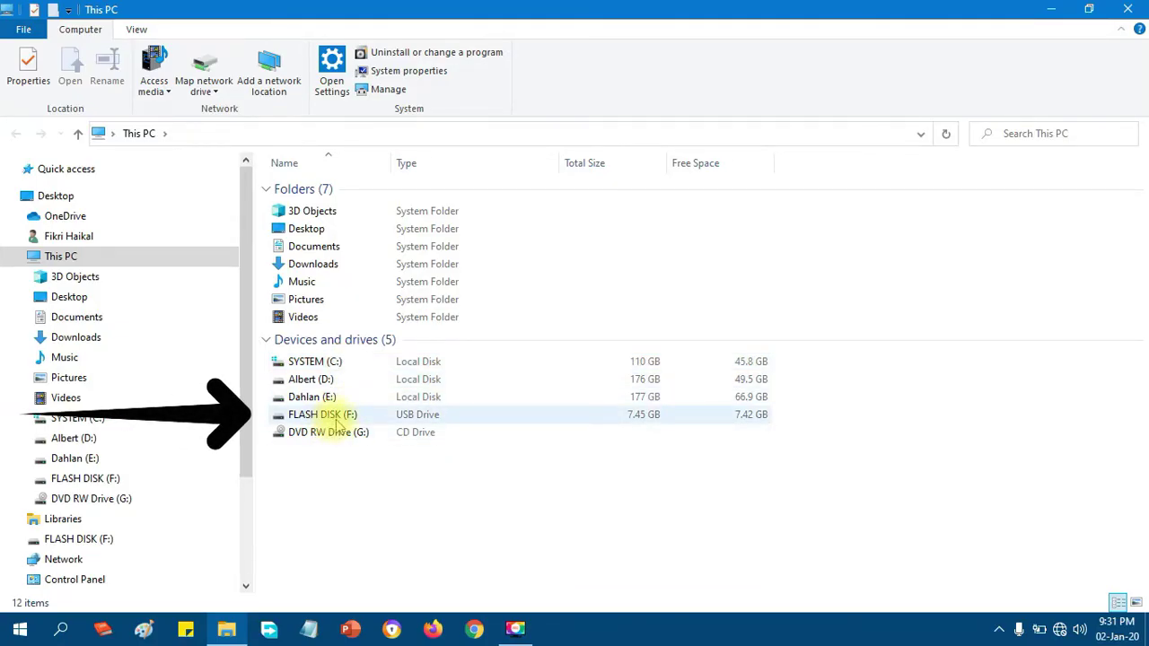
mouse_move(344, 422)
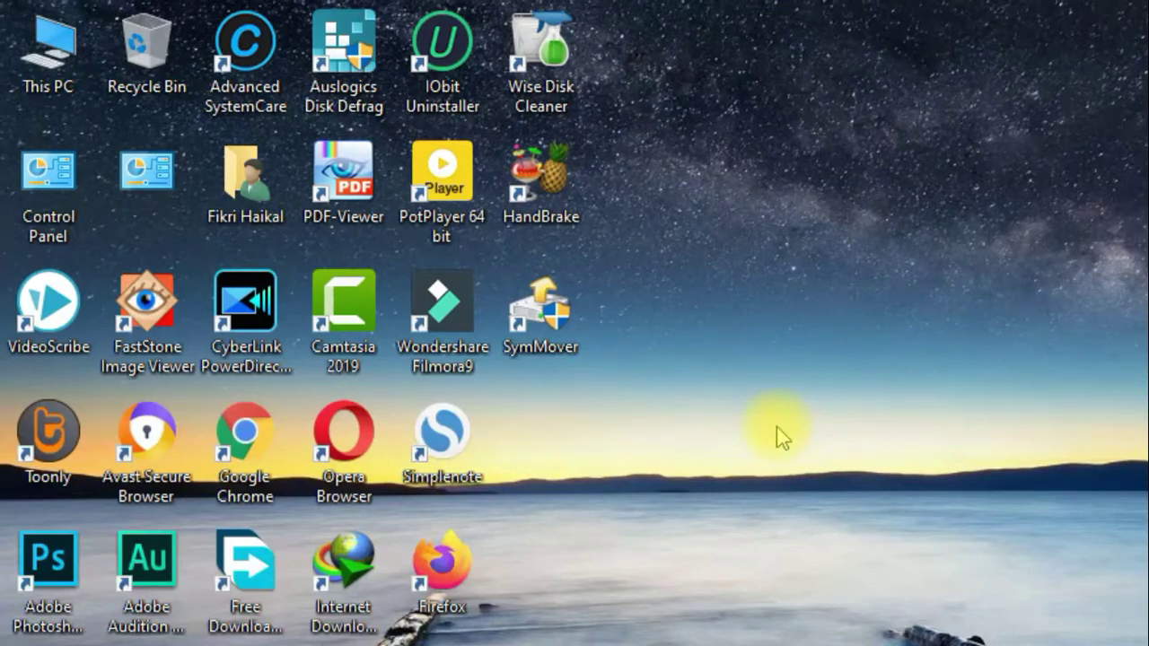
click(548, 334)
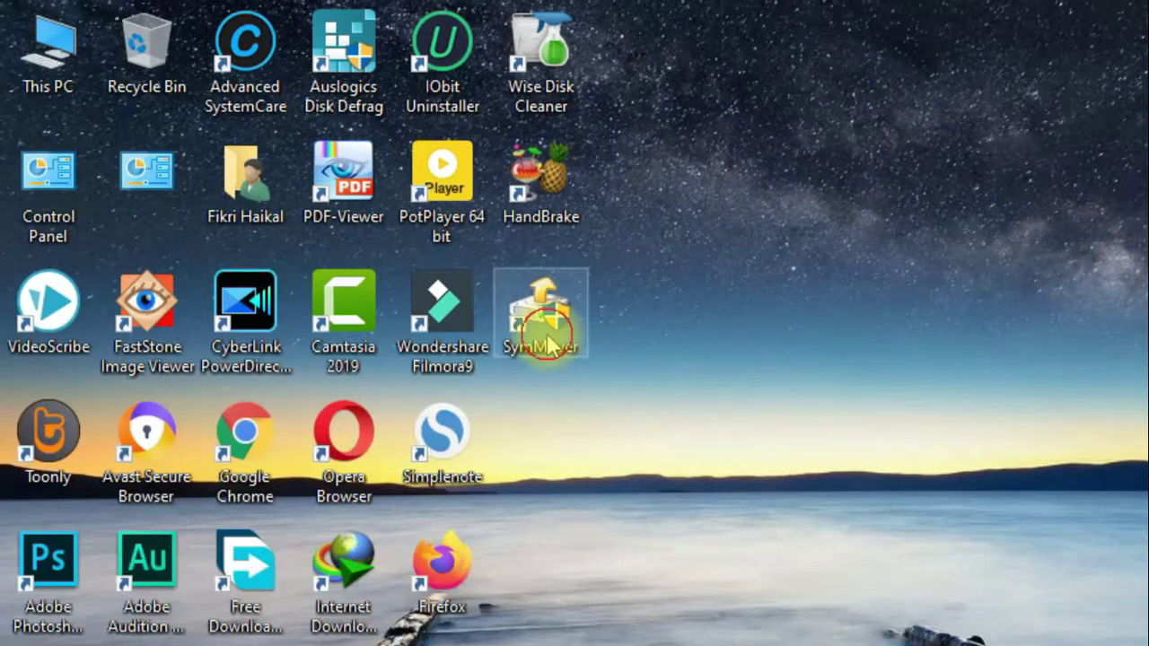
click(732, 400)
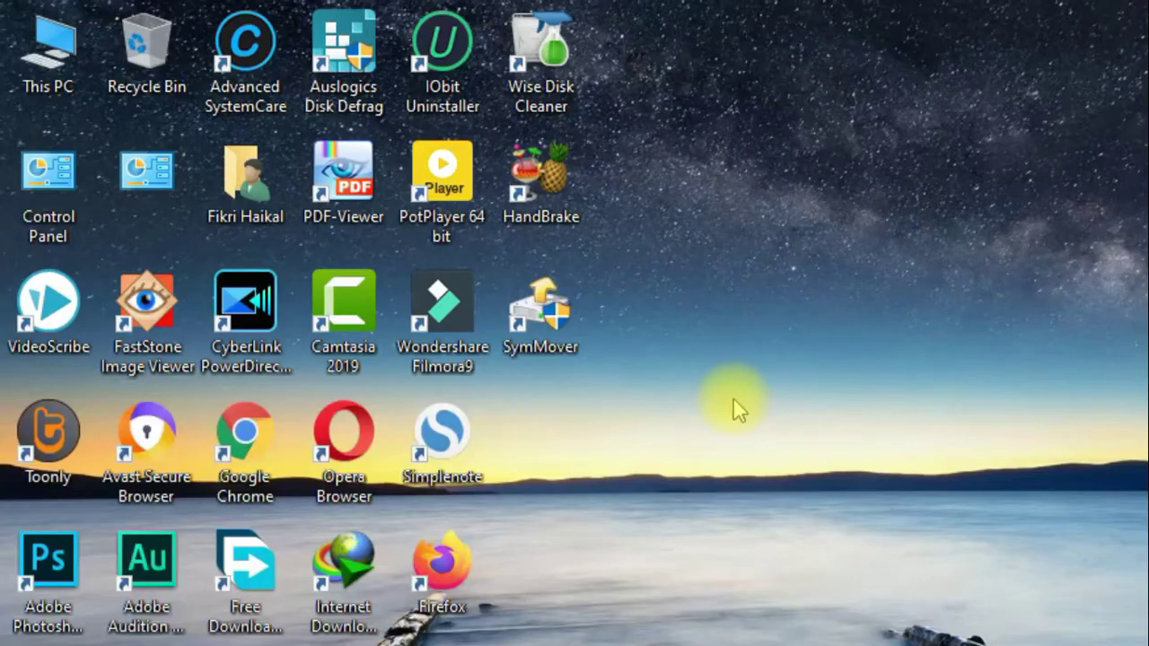
Open This PC in a maximized window and open the FLASH DISK (F:) drive
double_click(54, 56)
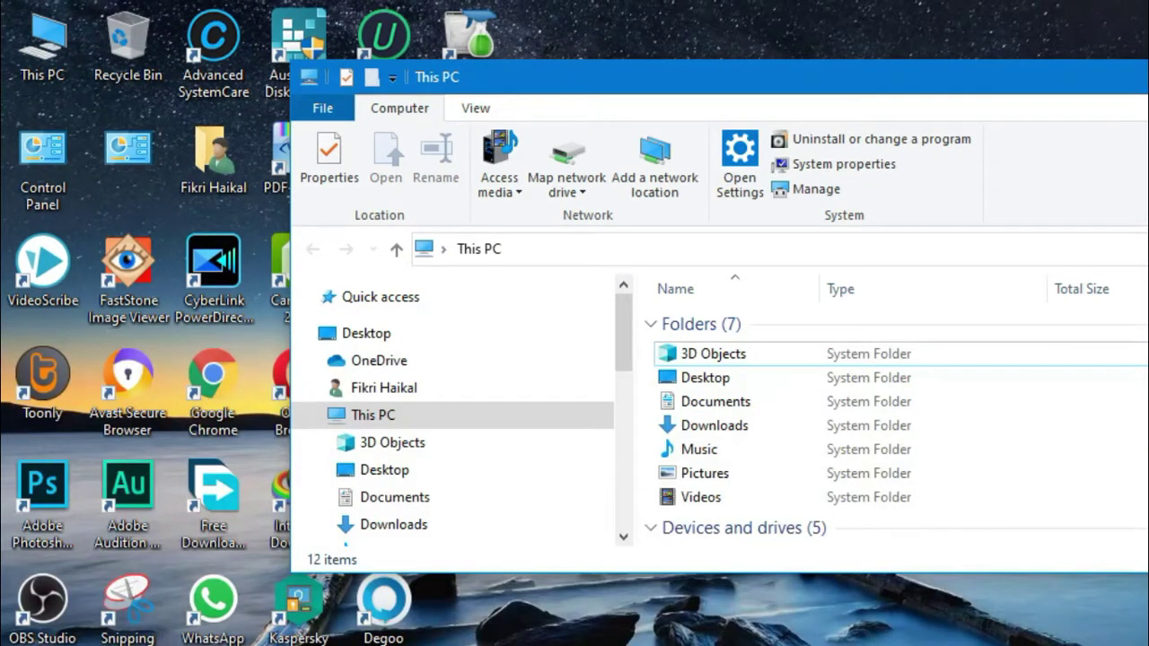
key(super+Up)
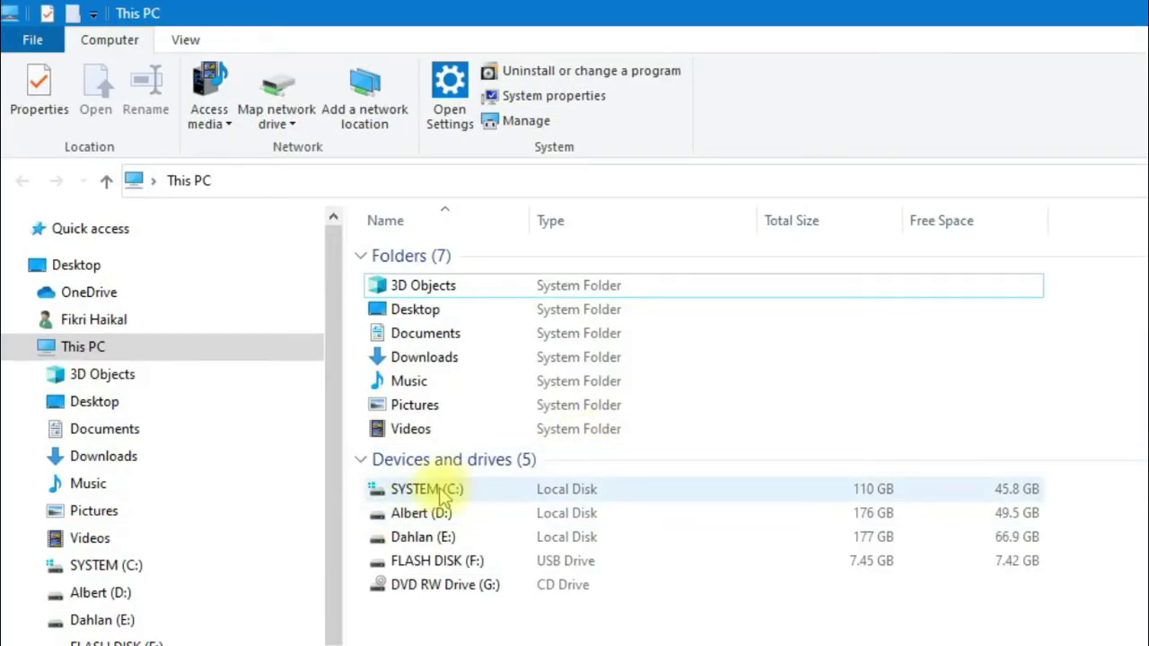
mouse_move(437, 559)
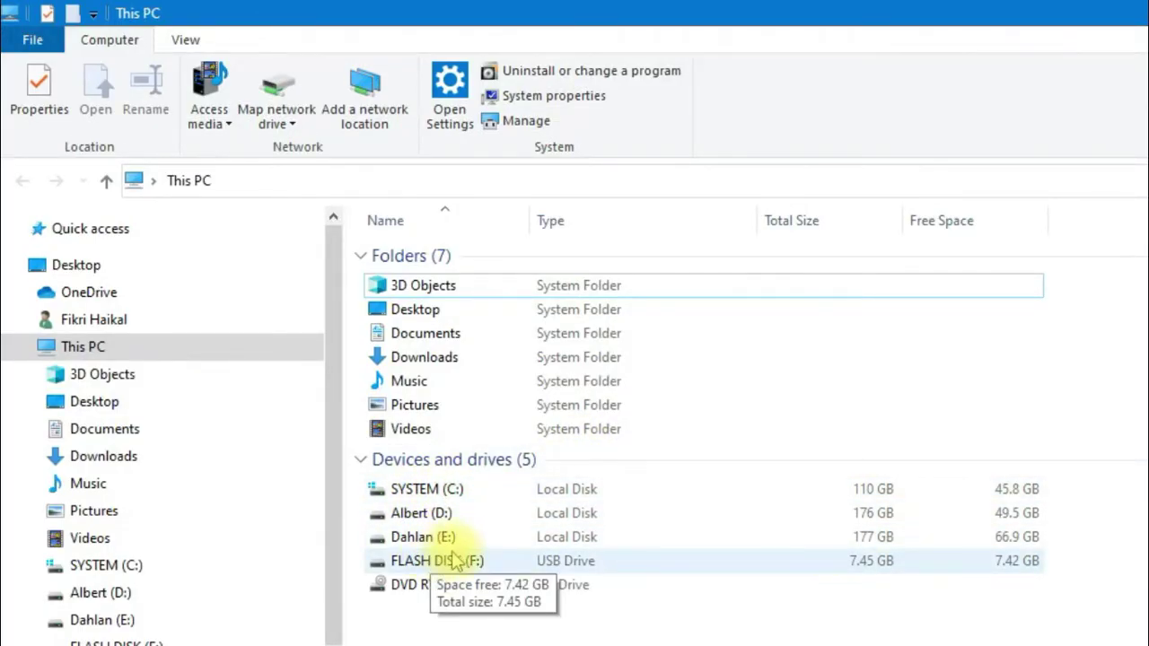
click(459, 567)
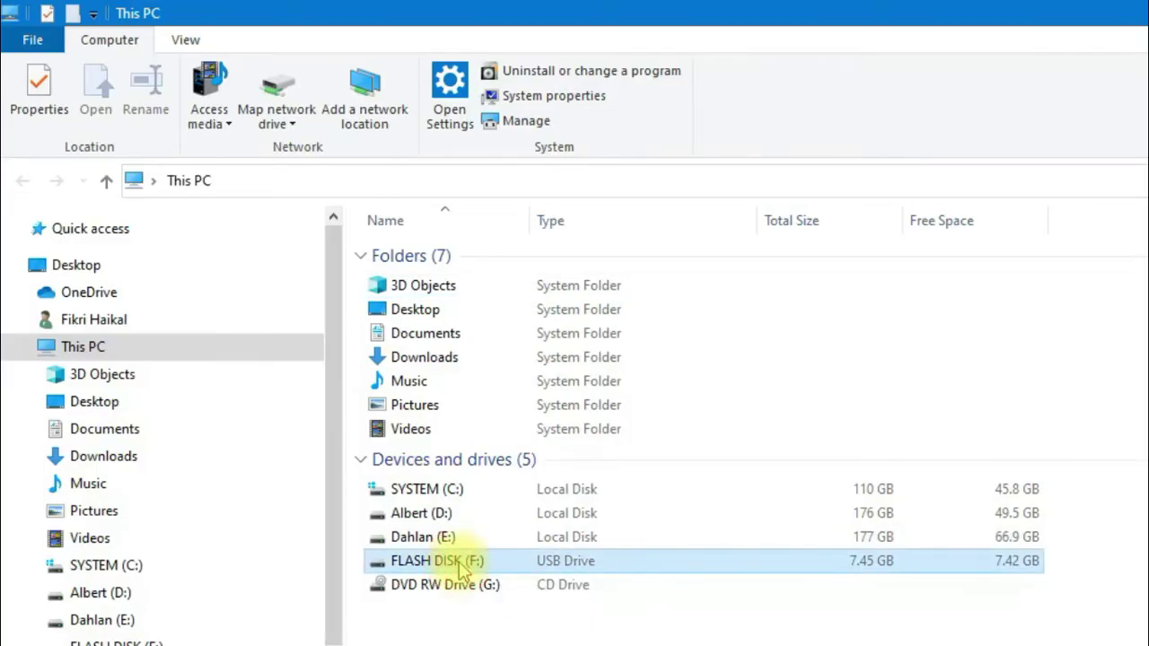
double_click(459, 565)
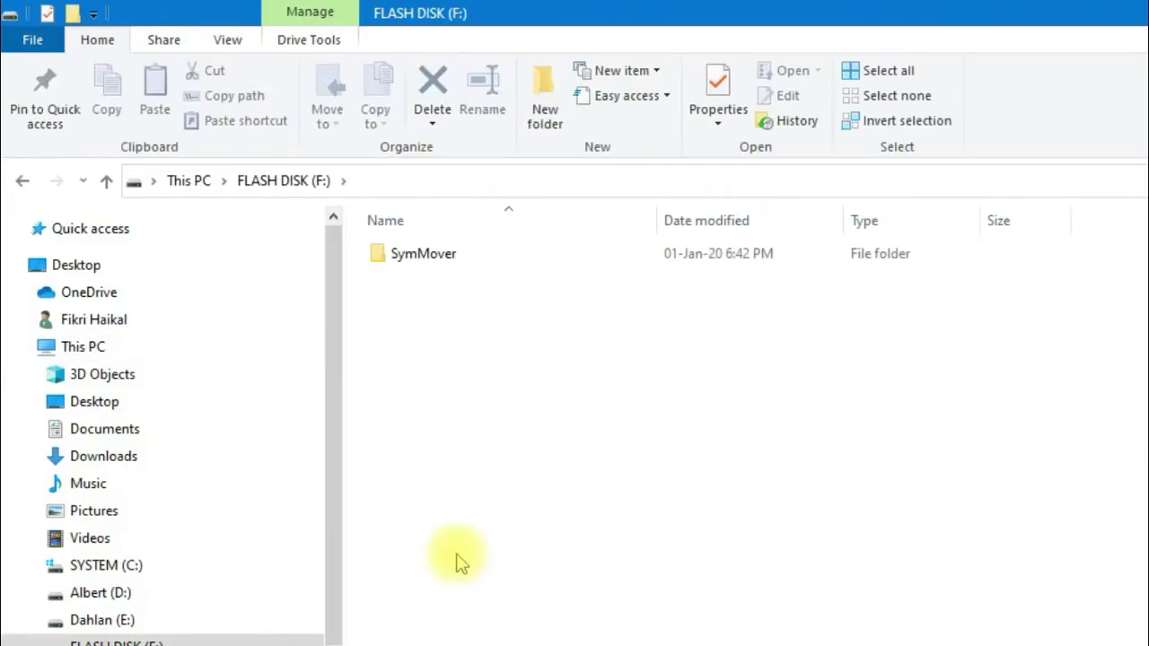
Permanently delete the SymMover folder from the flash disk and close the window
click(413, 255)
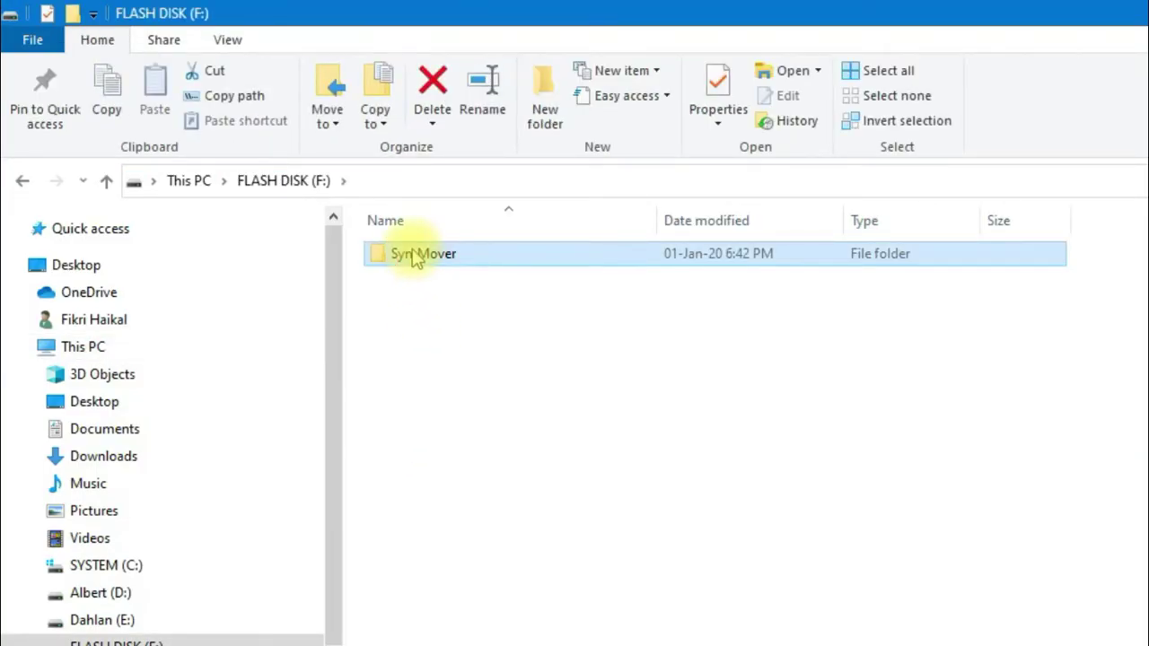
key(shift+Delete)
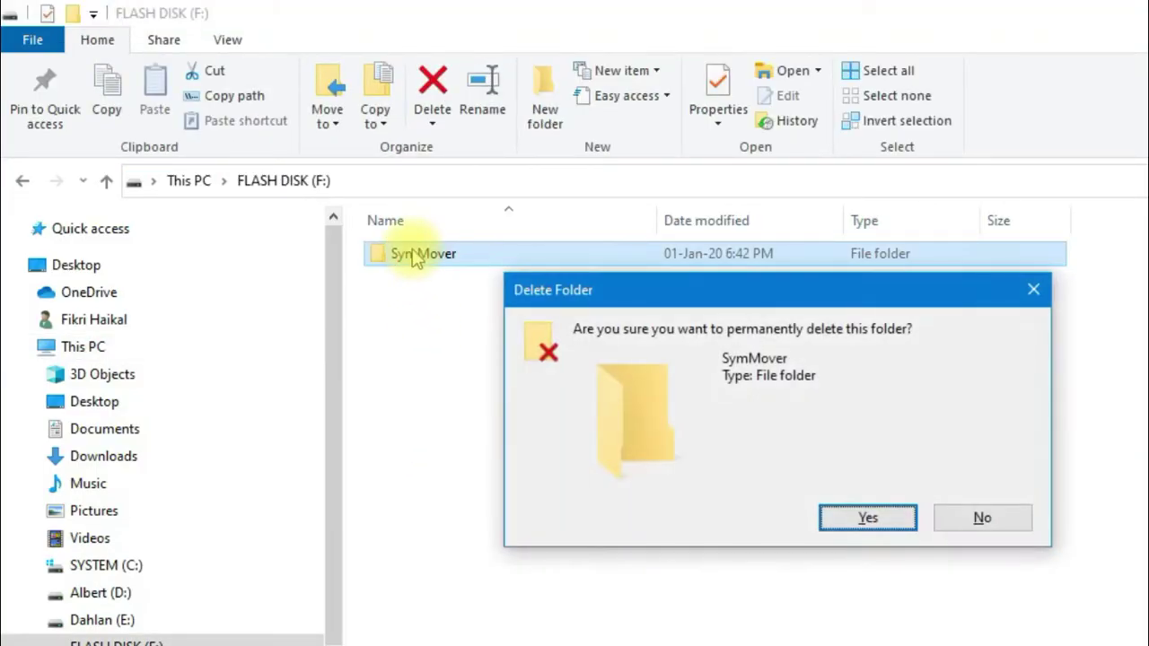
click(867, 519)
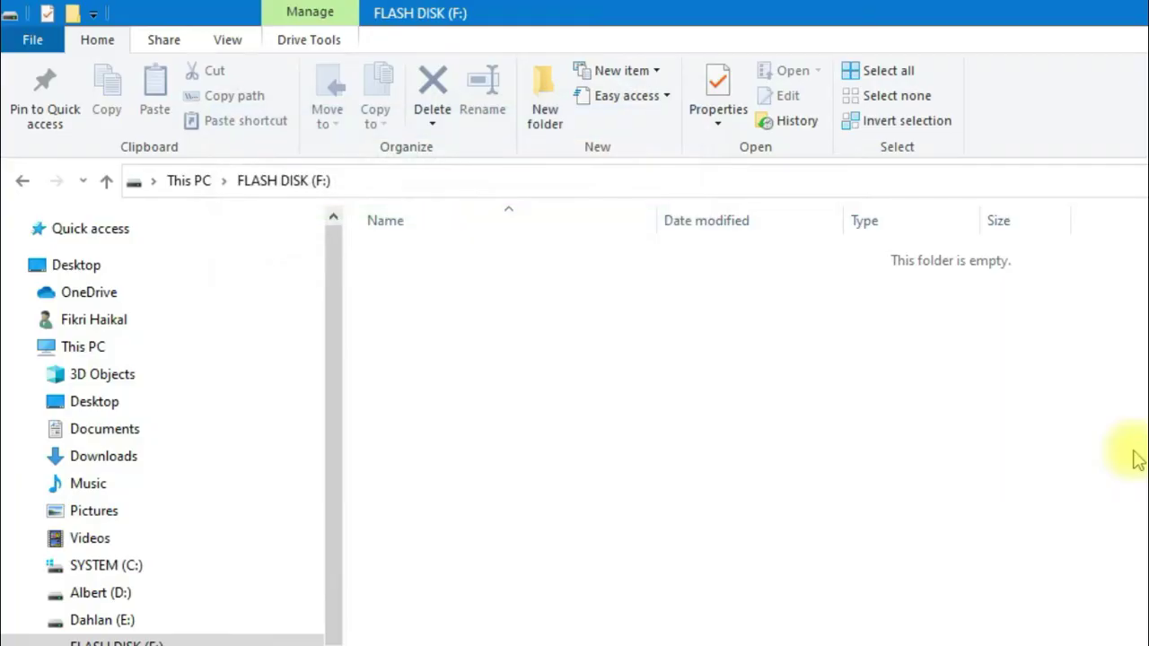
key(alt+F4)
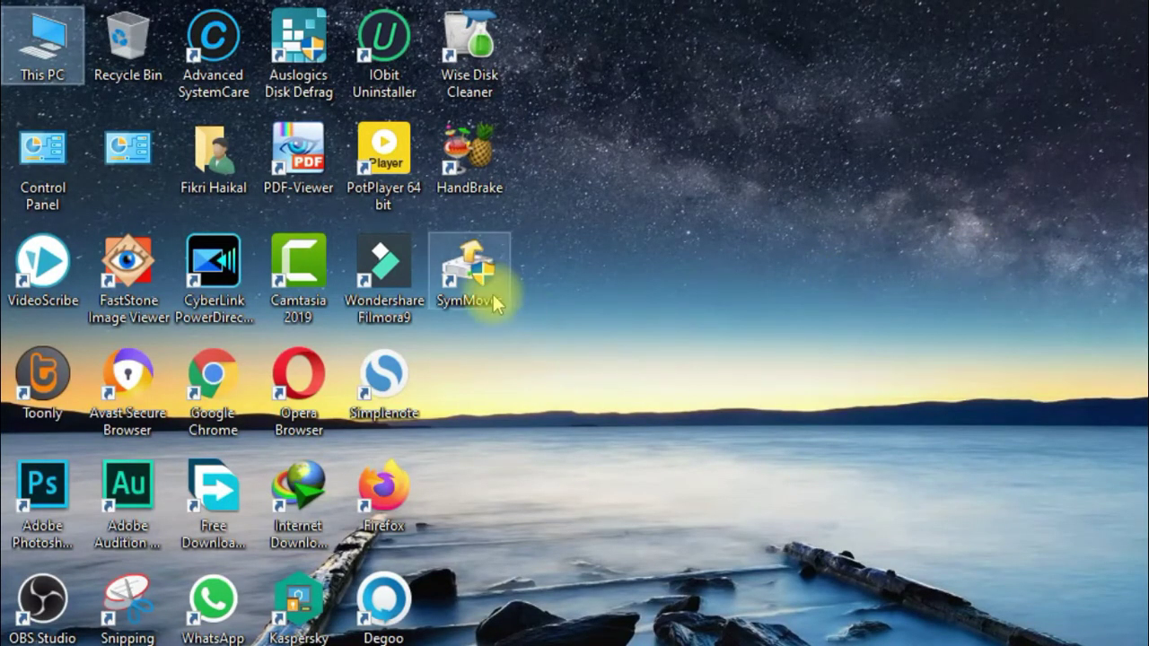
Launch SymMover and add the installed program Apple Software Update to the source list with destination F:\SymMover
click(496, 304)
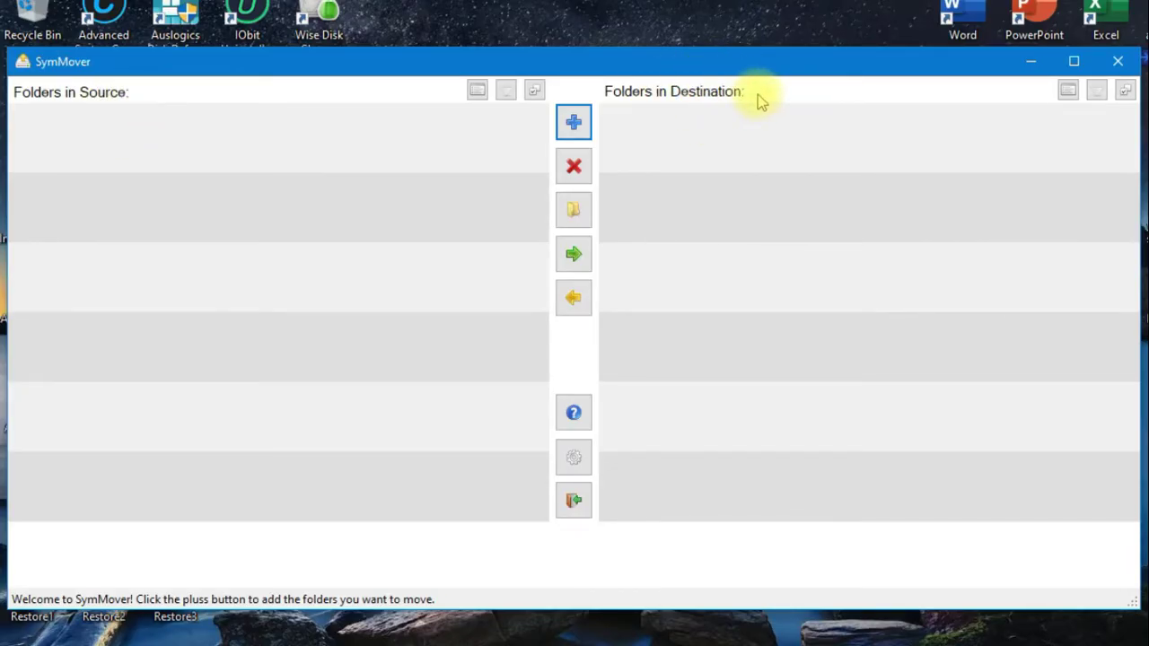
click(574, 128)
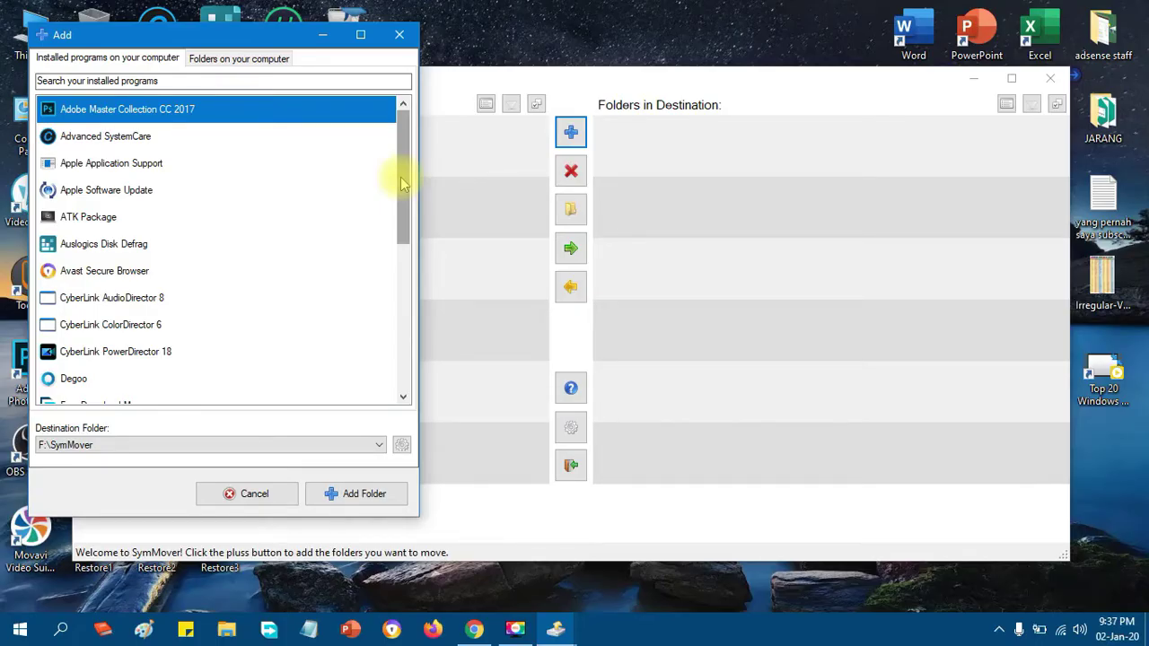
click(90, 451)
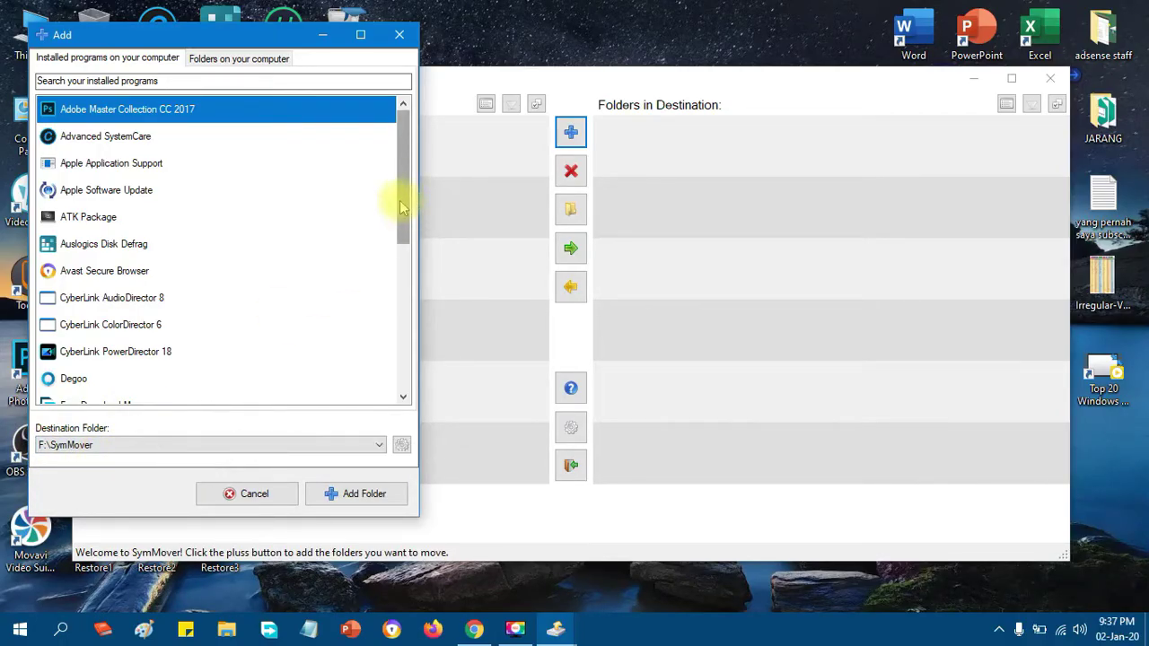
mouse_move(401, 207)
mouse_down()
mouse_move(402, 219)
mouse_move(402, 203)
mouse_up()
click(106, 196)
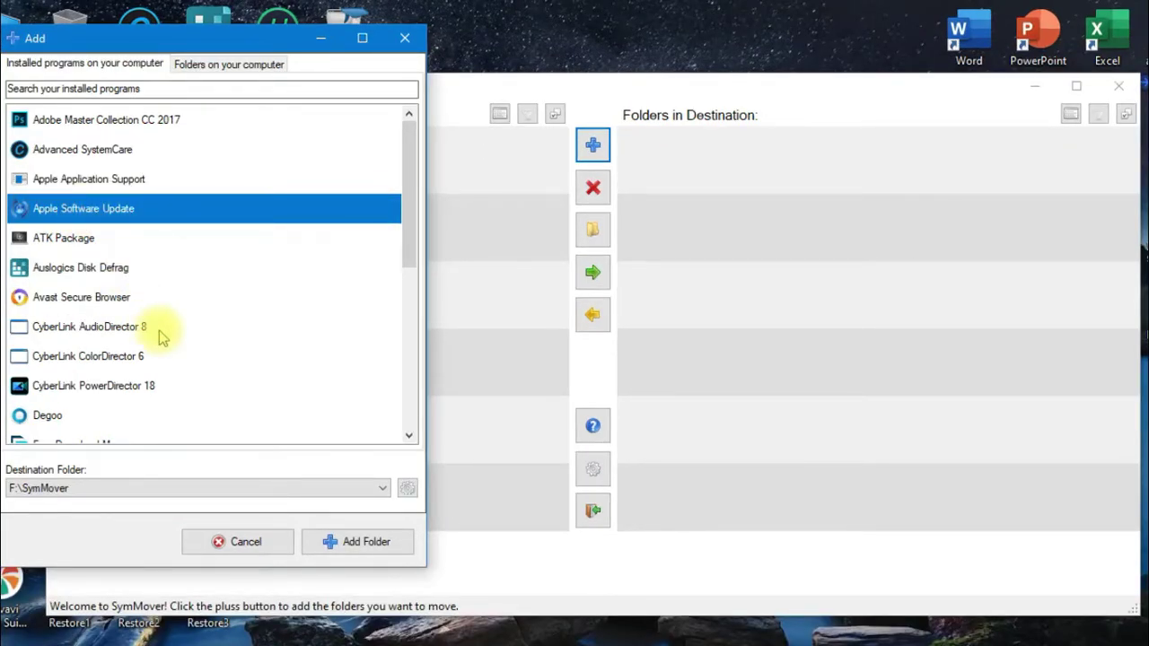
click(347, 548)
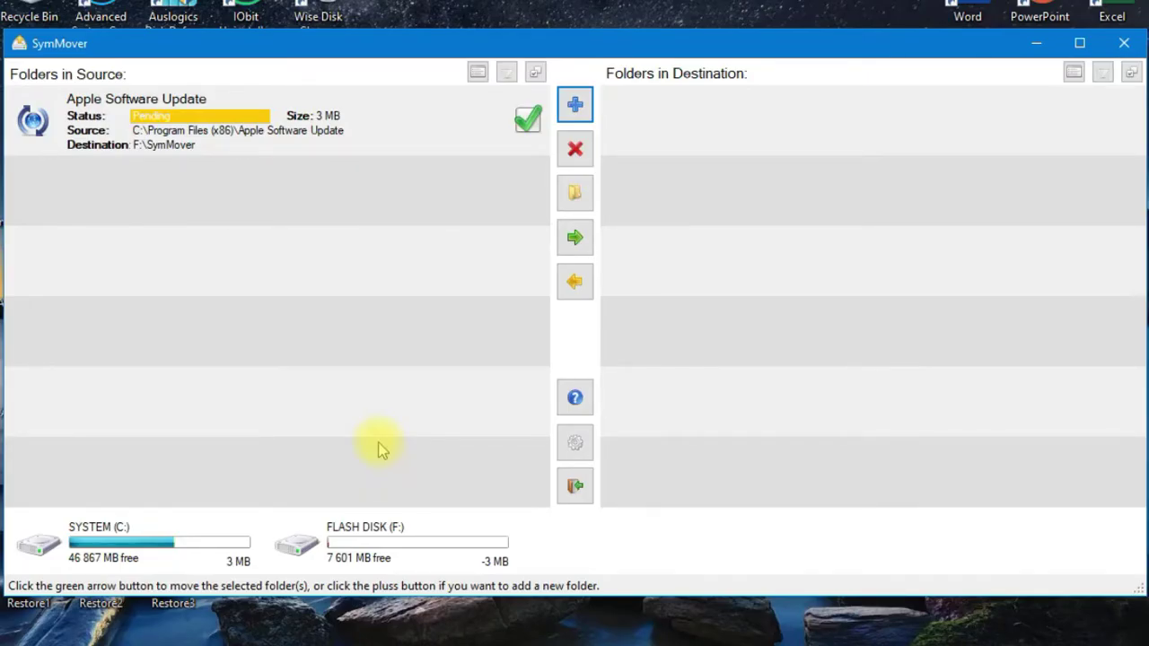
Add the installed program QuickTime 7 to the source list with destination F:\SymMover
click(577, 106)
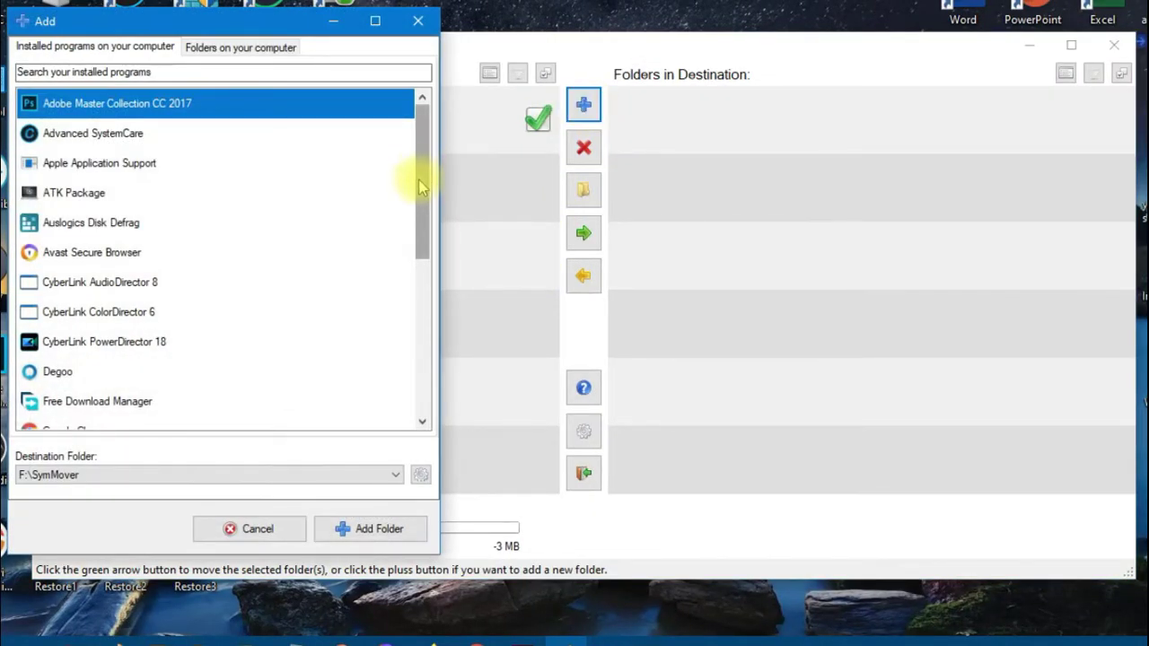
drag(423, 179, 423, 310)
scroll(223, 356, down, 2)
click(98, 309)
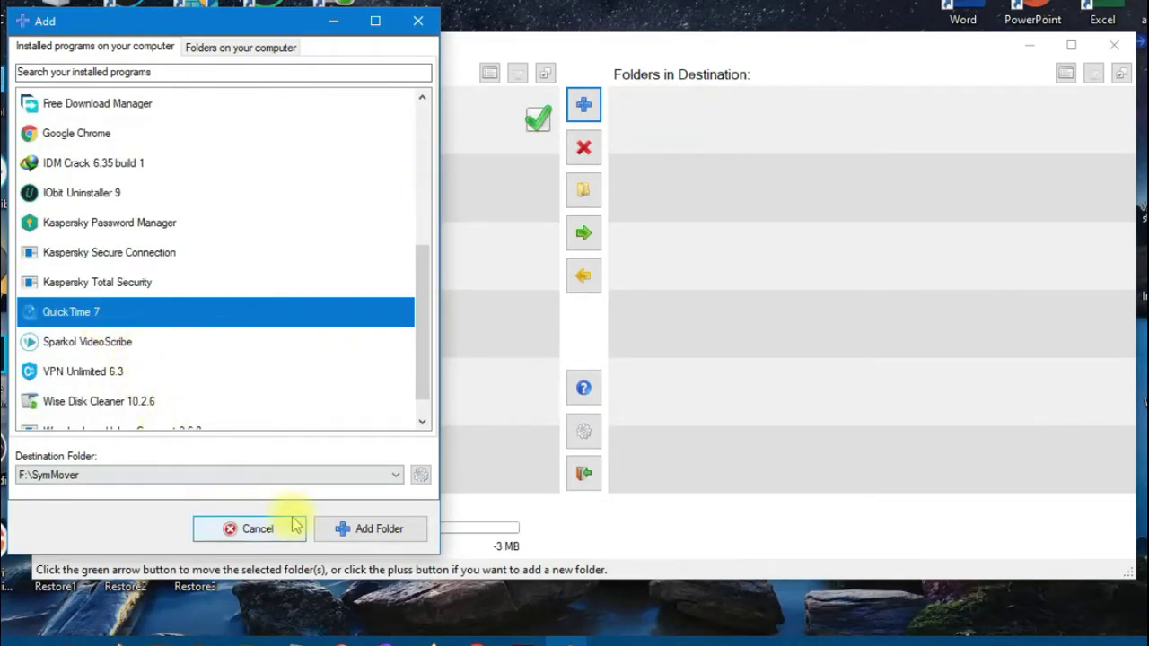
click(348, 533)
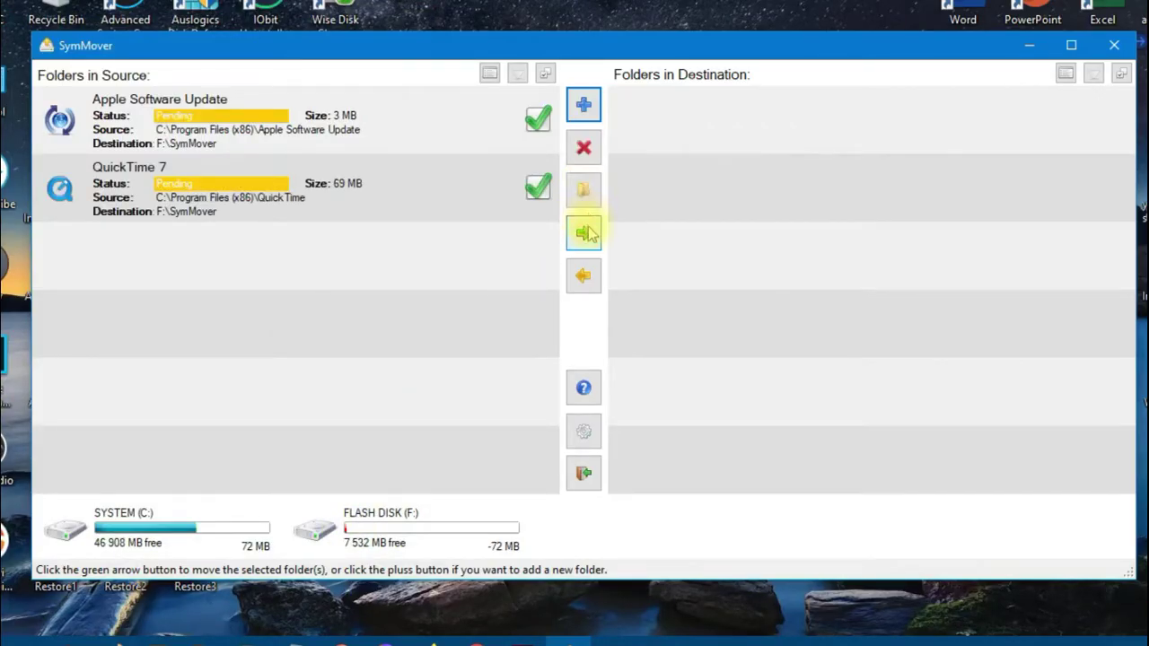
Add the installed program Free Download Manager to the source list with destination F:\SymMover
click(585, 106)
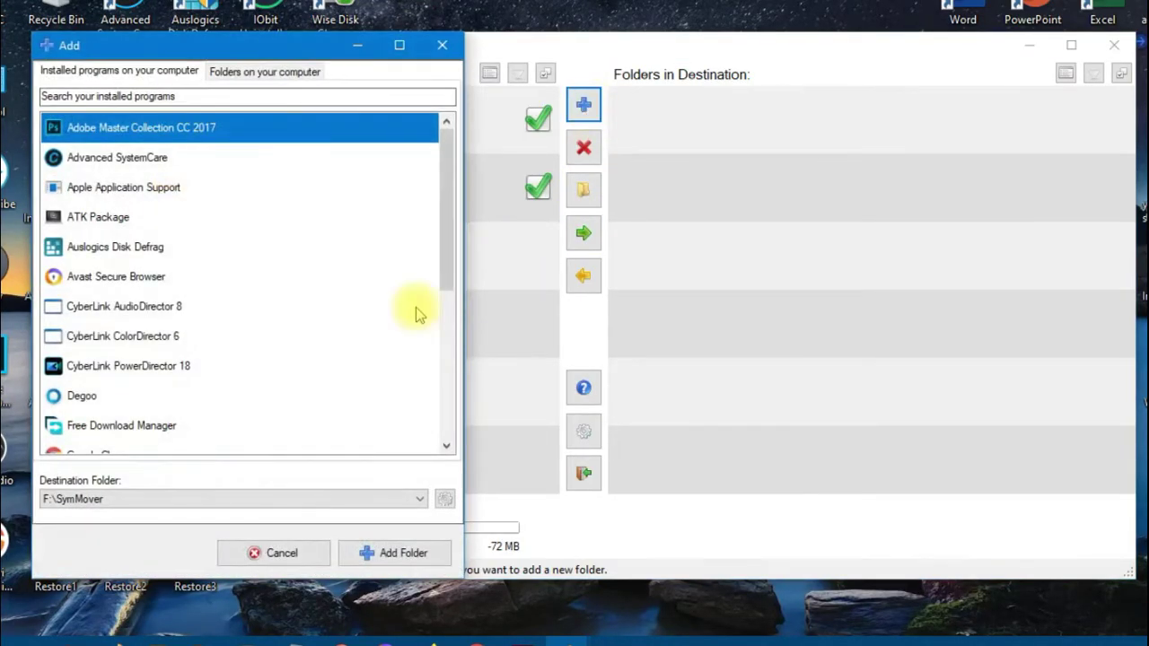
drag(441, 259, 449, 340)
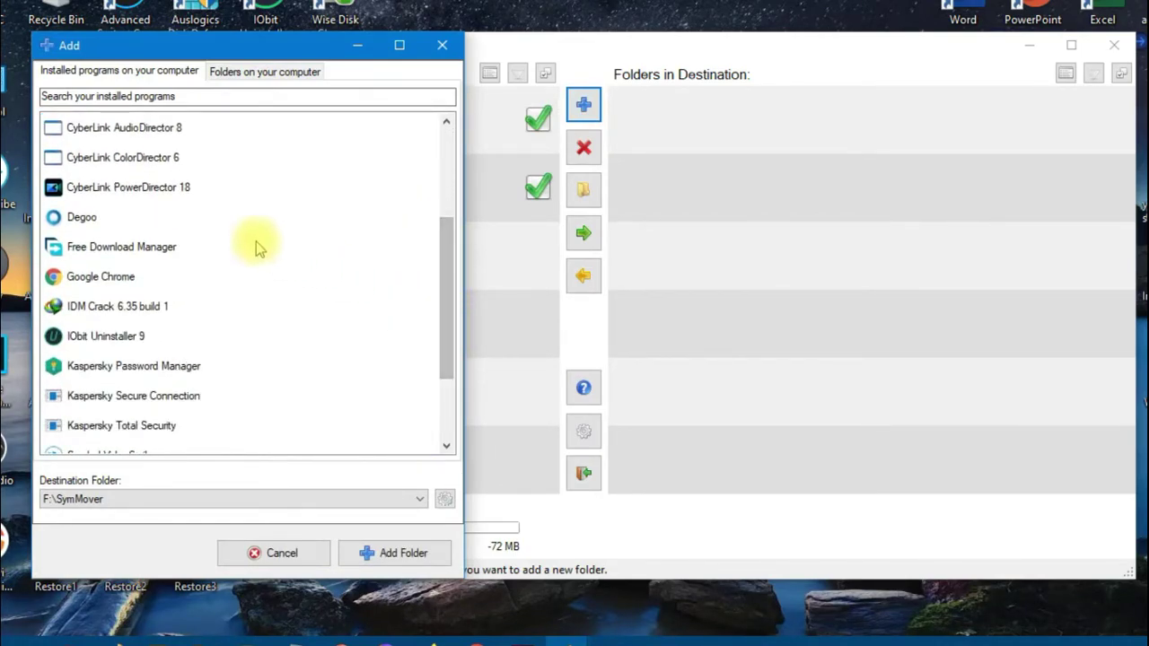
click(186, 252)
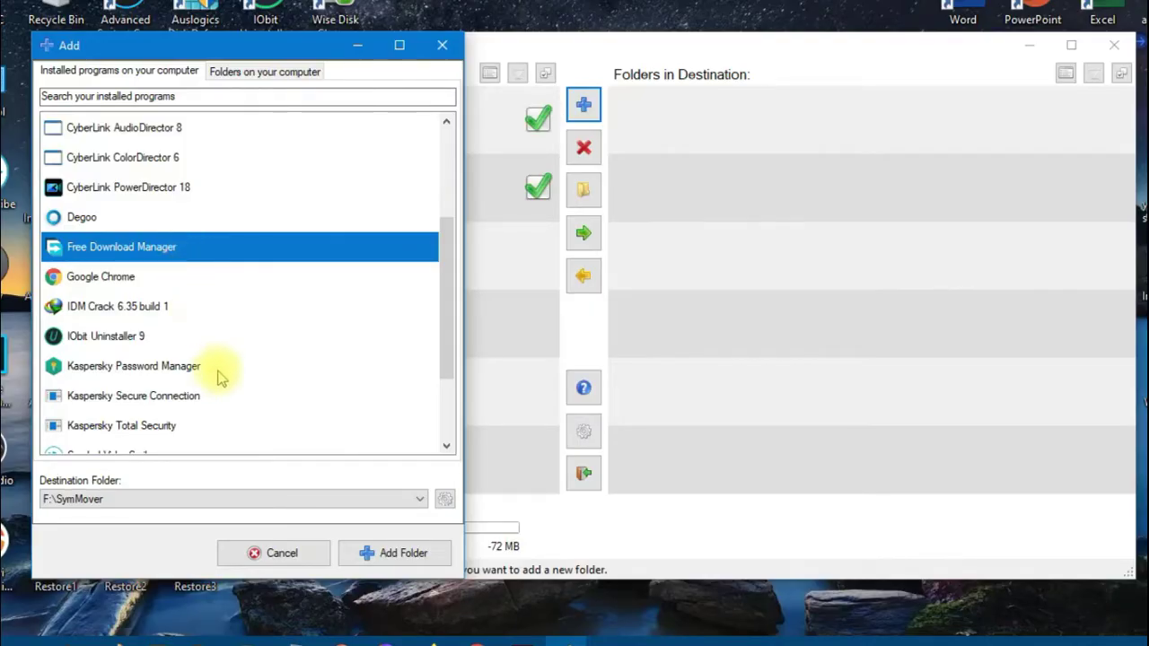
click(370, 552)
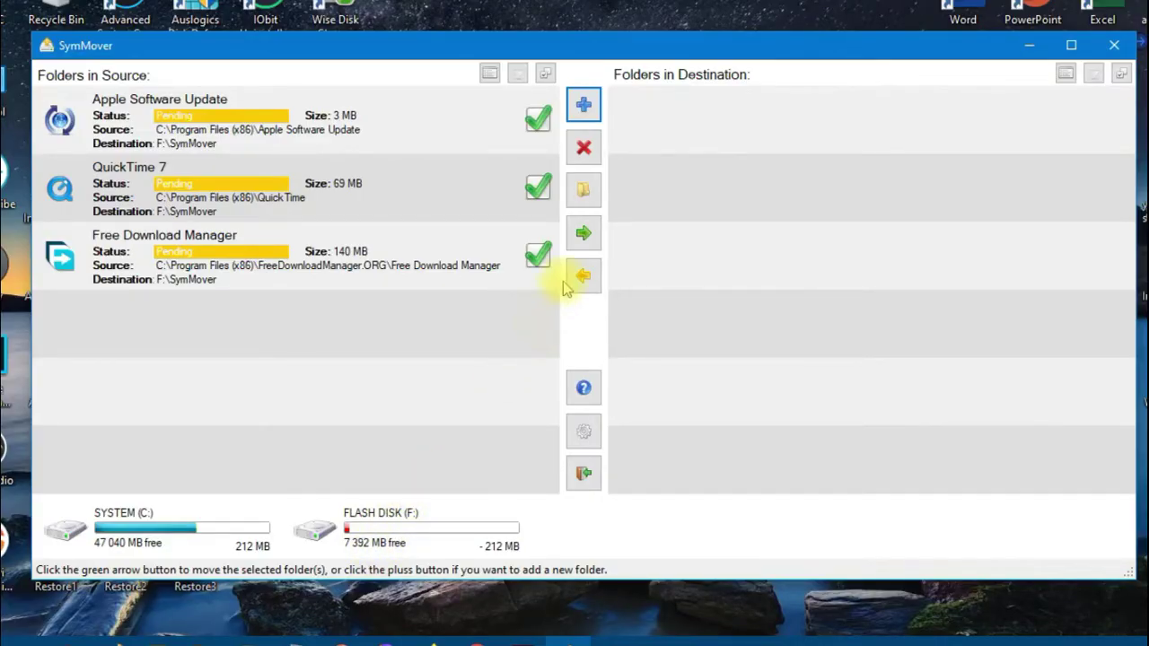
Move the three selected program folders to the flash disk and remove the leftover Free Download Manager entry from the source list
click(584, 238)
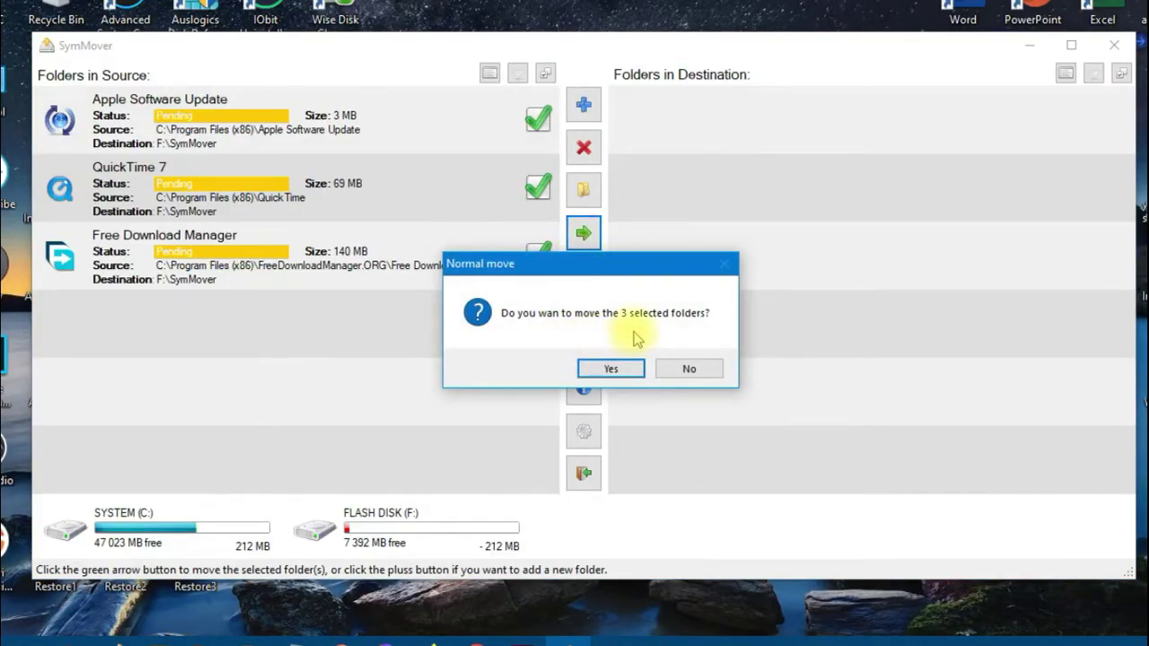
click(615, 372)
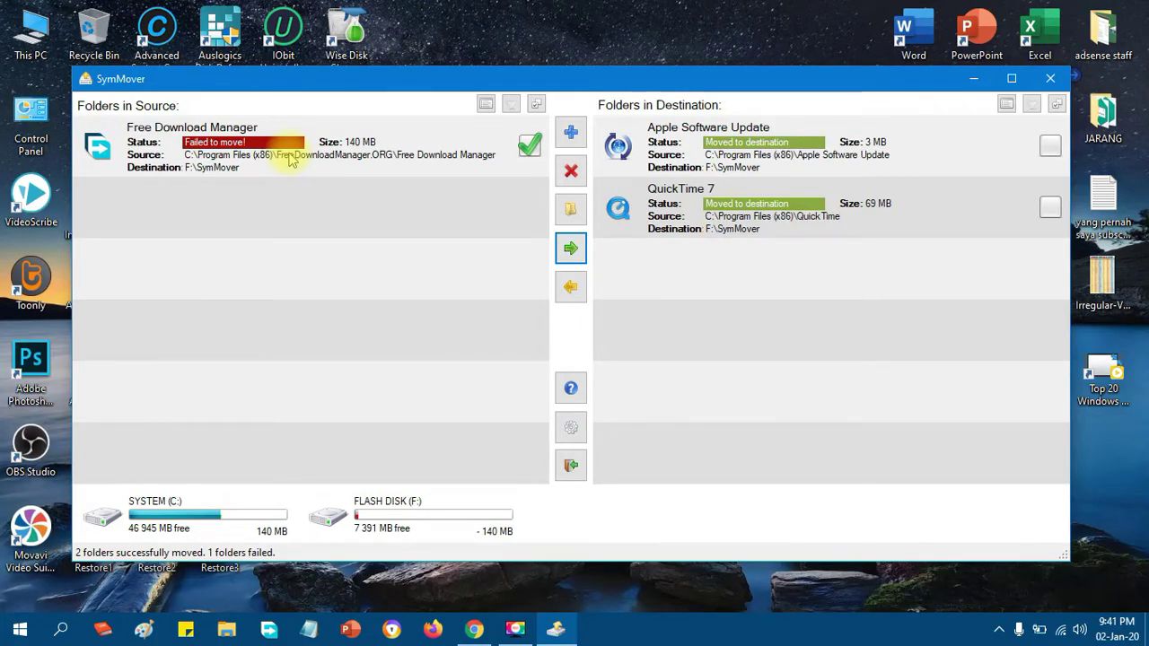
click(570, 171)
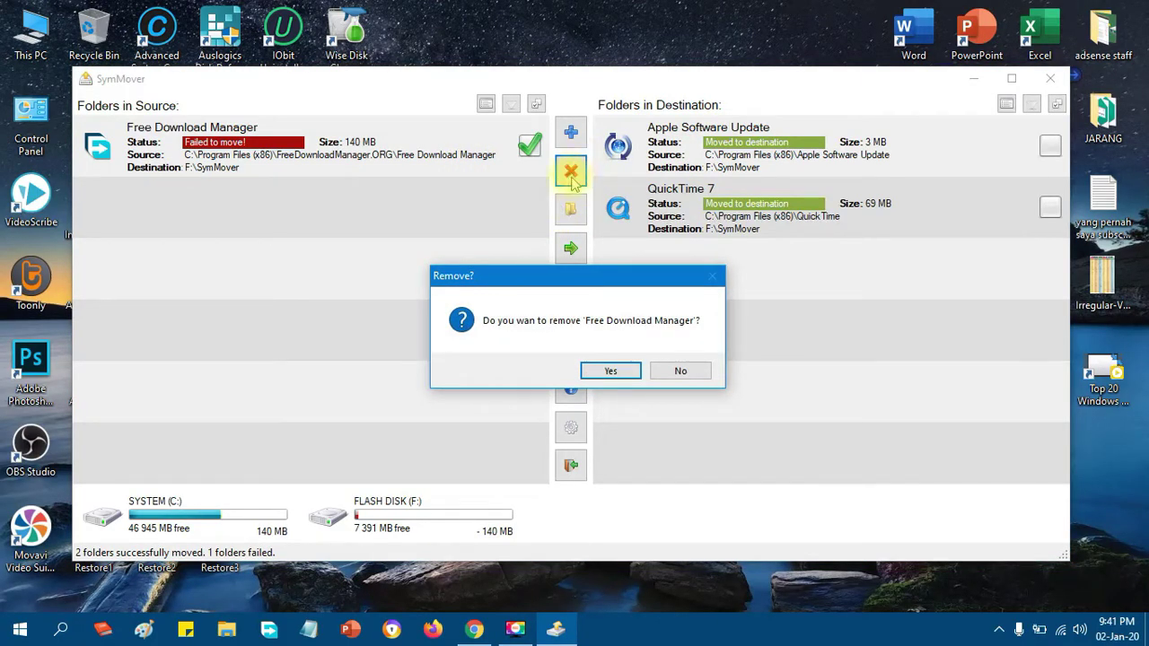
click(603, 373)
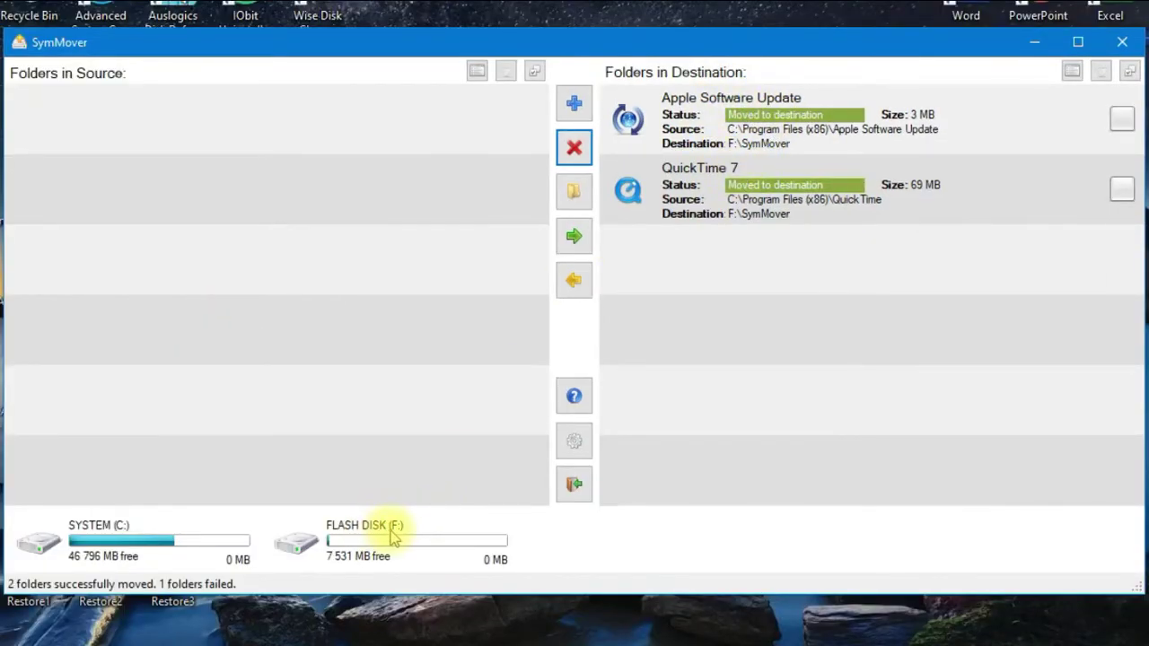
Switch to File Explorer and open SymMover\C\Program Files (x86) on the flash disk to check the moved folders
key(alt+F4)
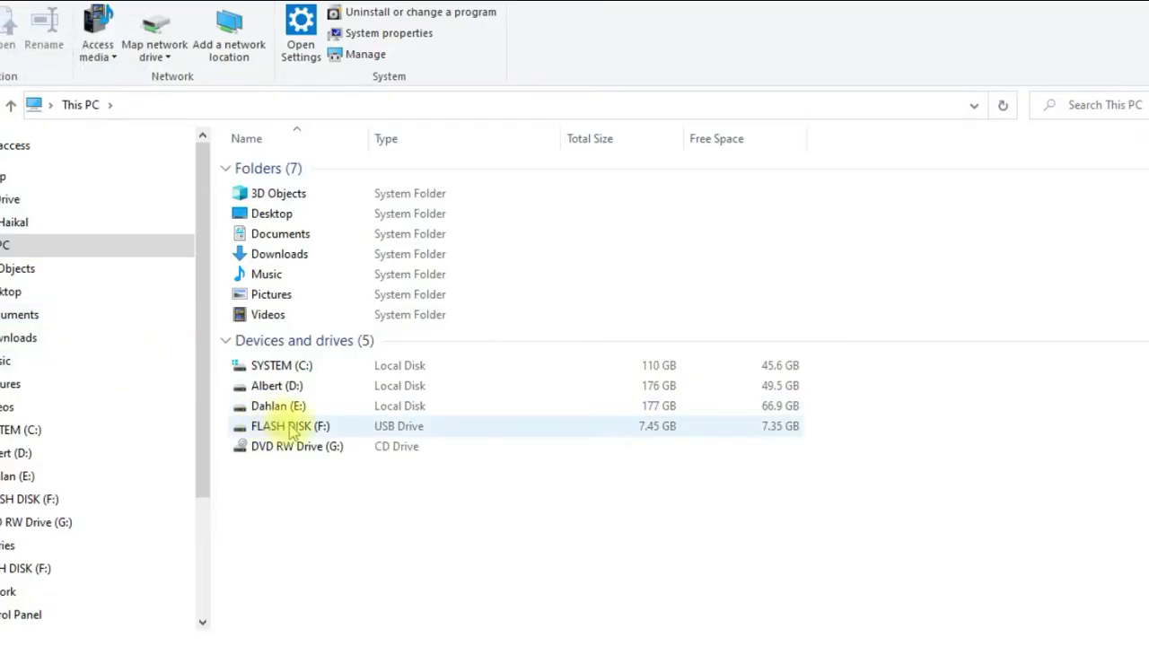
click(289, 427)
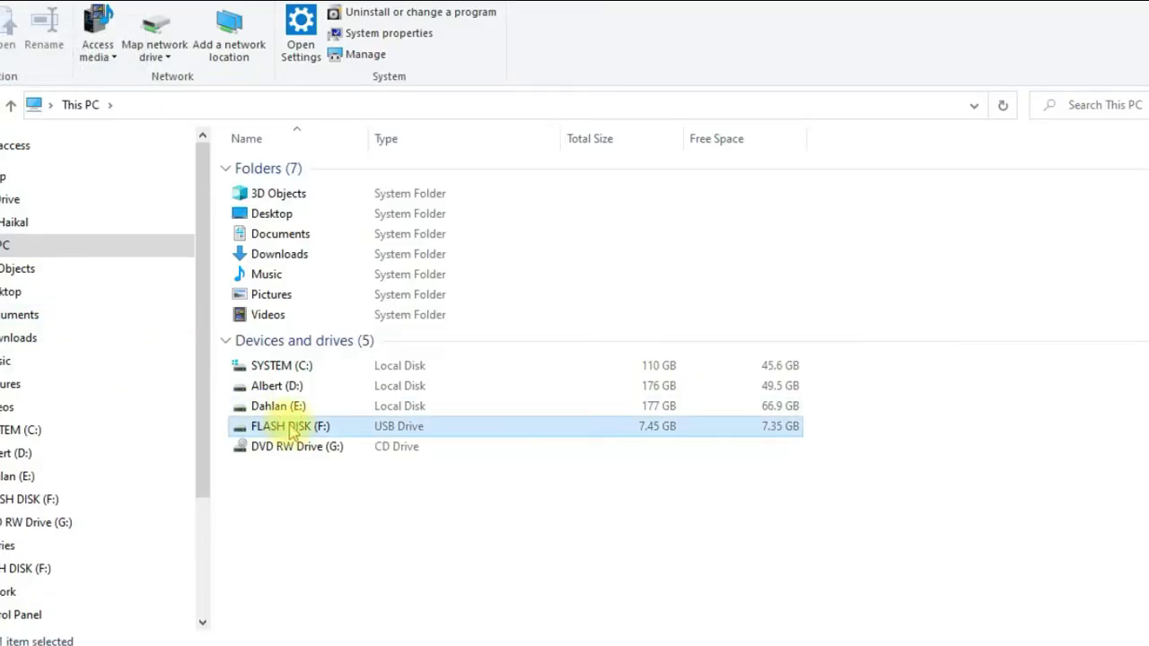
double_click(290, 427)
double_click(285, 171)
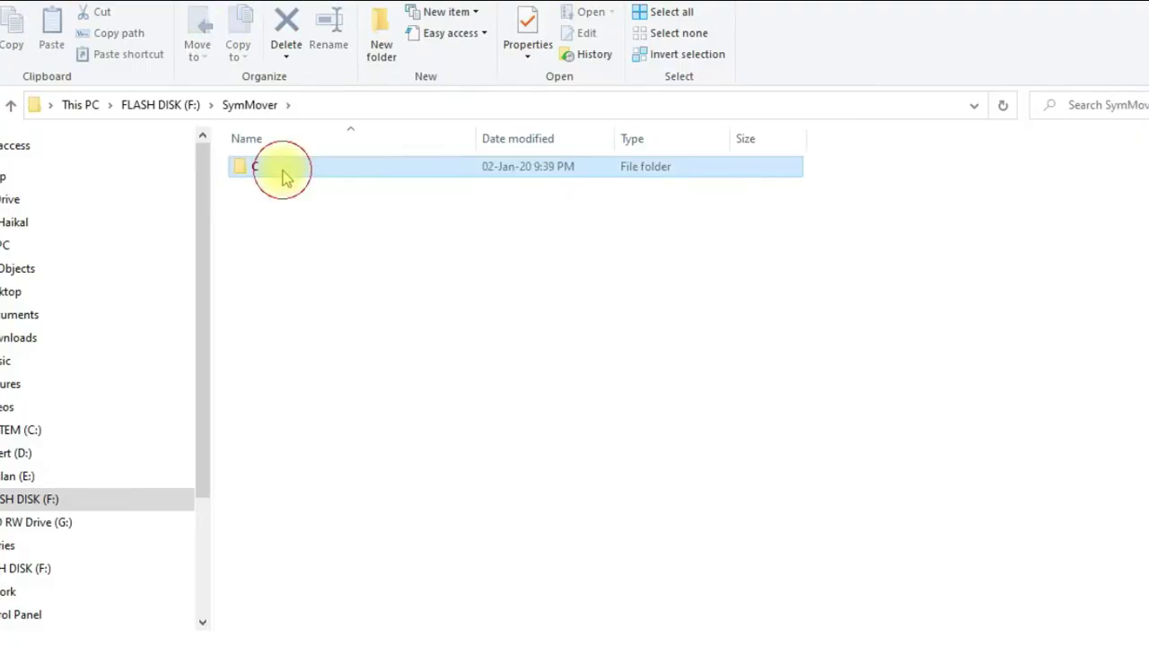
double_click(283, 173)
click(282, 172)
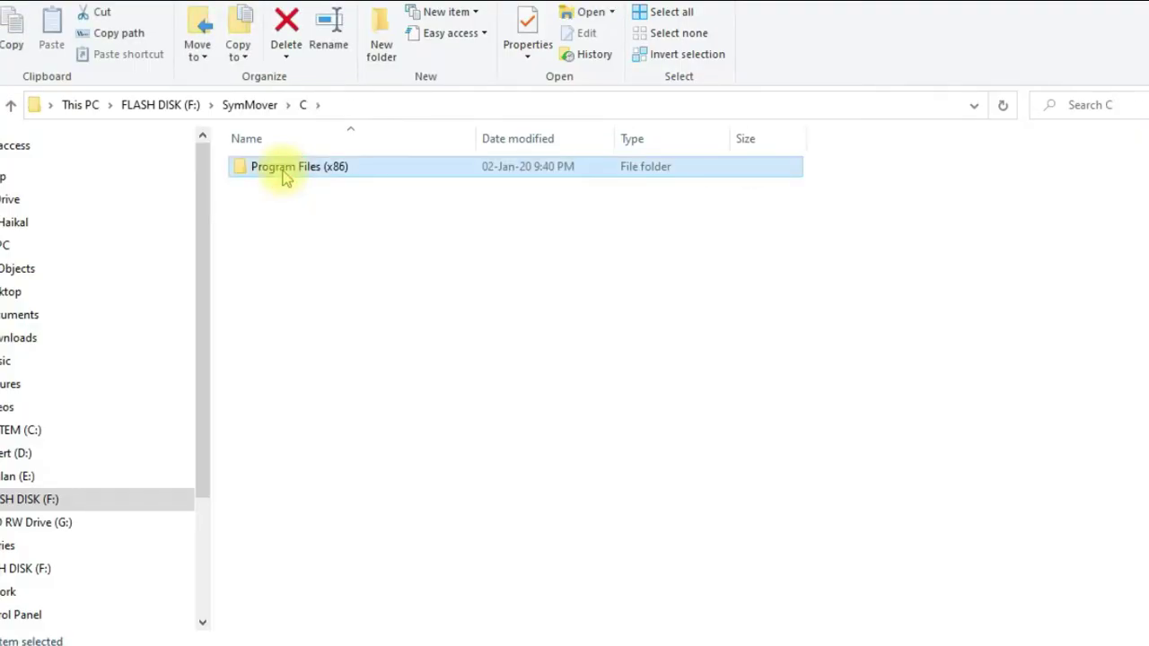
double_click(284, 172)
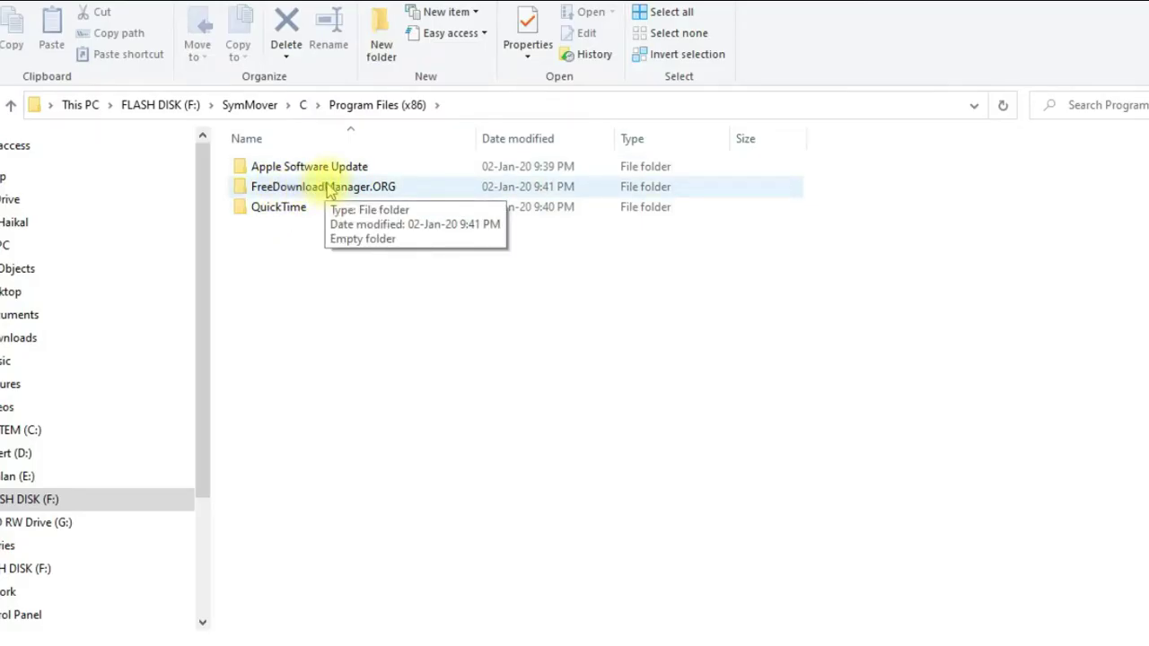
Permanently delete the FreeDownloadManager.ORG folder from Program Files (x86) on the flash disk
click(326, 189)
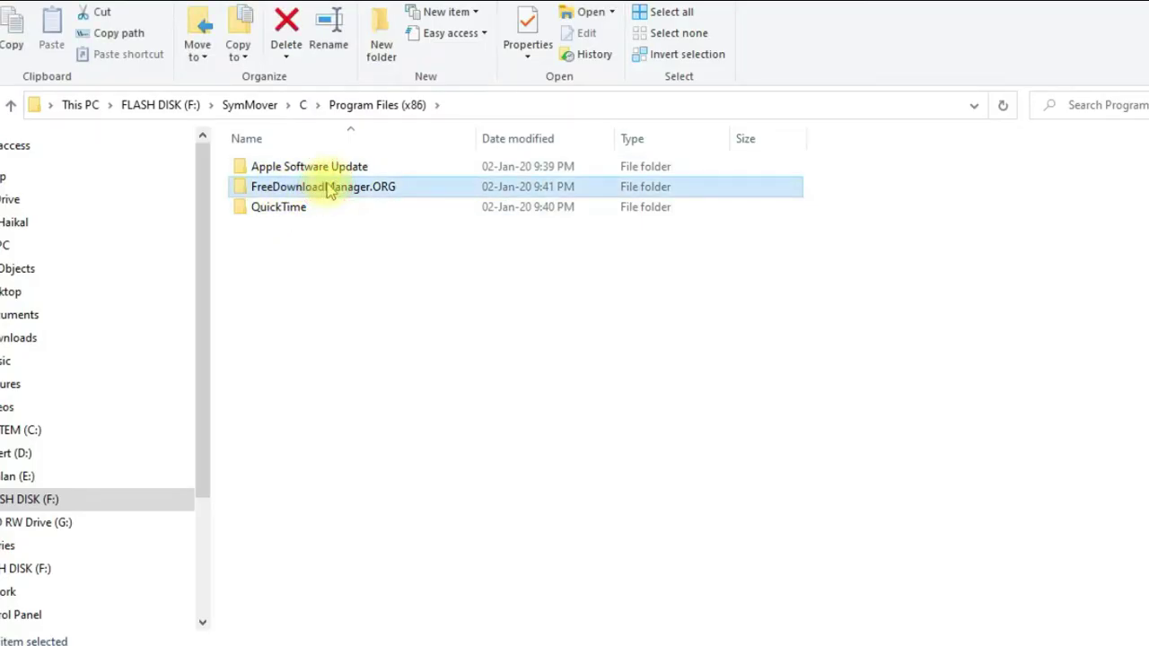
key(shift+Delete)
click(634, 386)
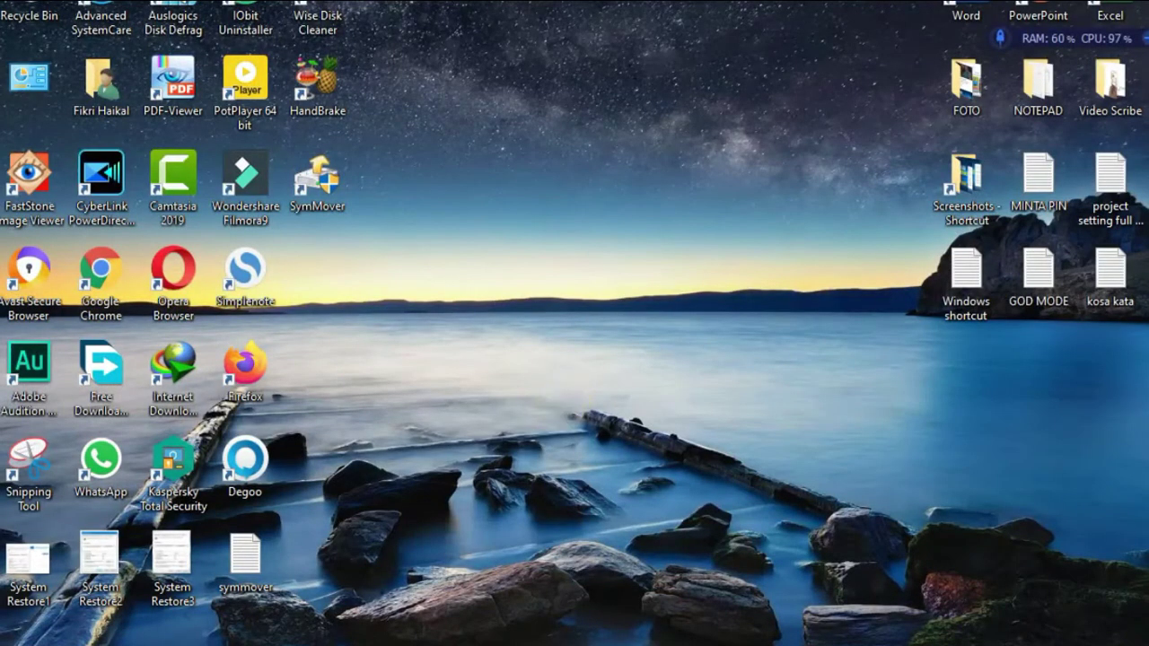
Return to SymMover, select Apple Software Update and QuickTime 7 in the destination list, and move both back to the source
click(560, 590)
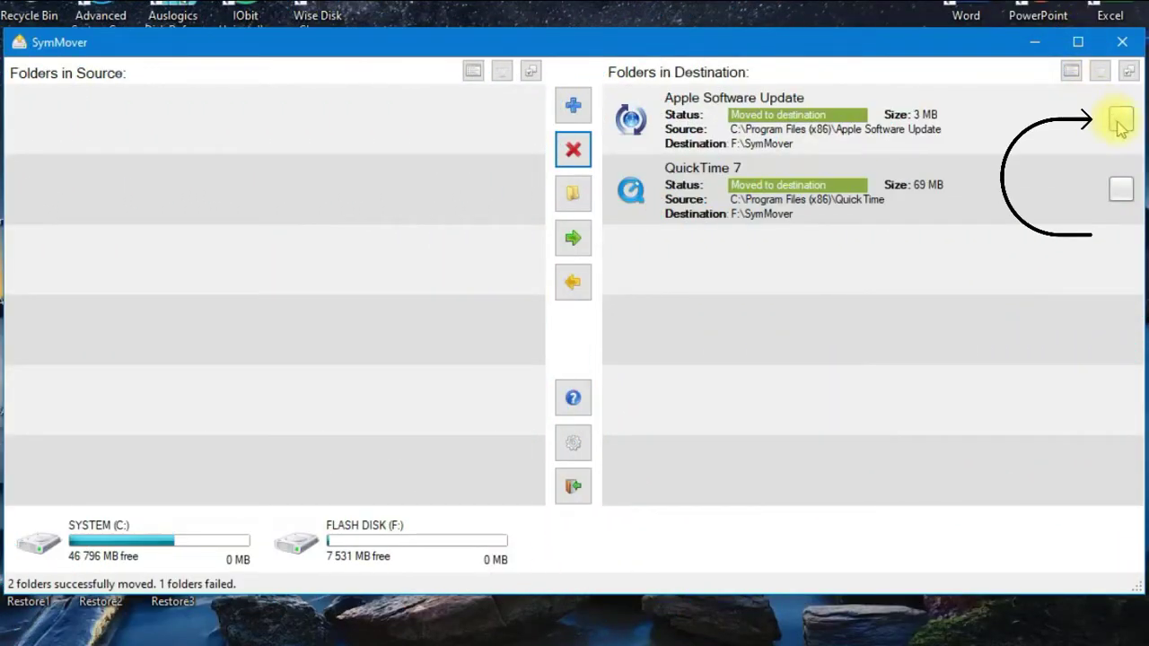
click(1121, 122)
click(1121, 188)
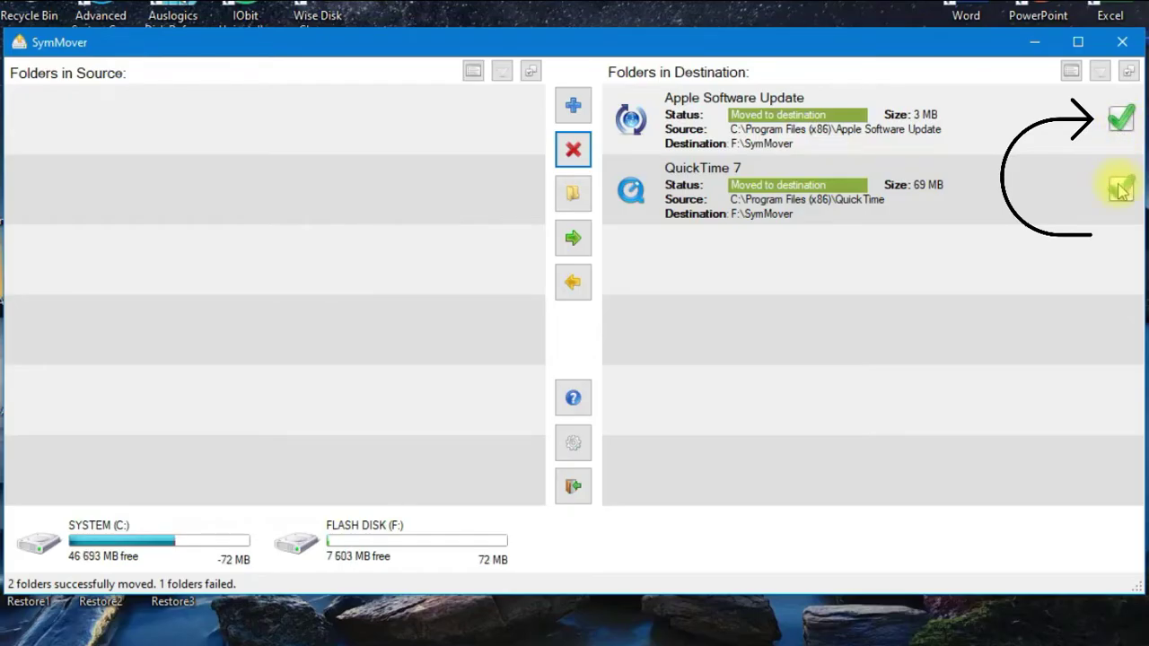
click(574, 285)
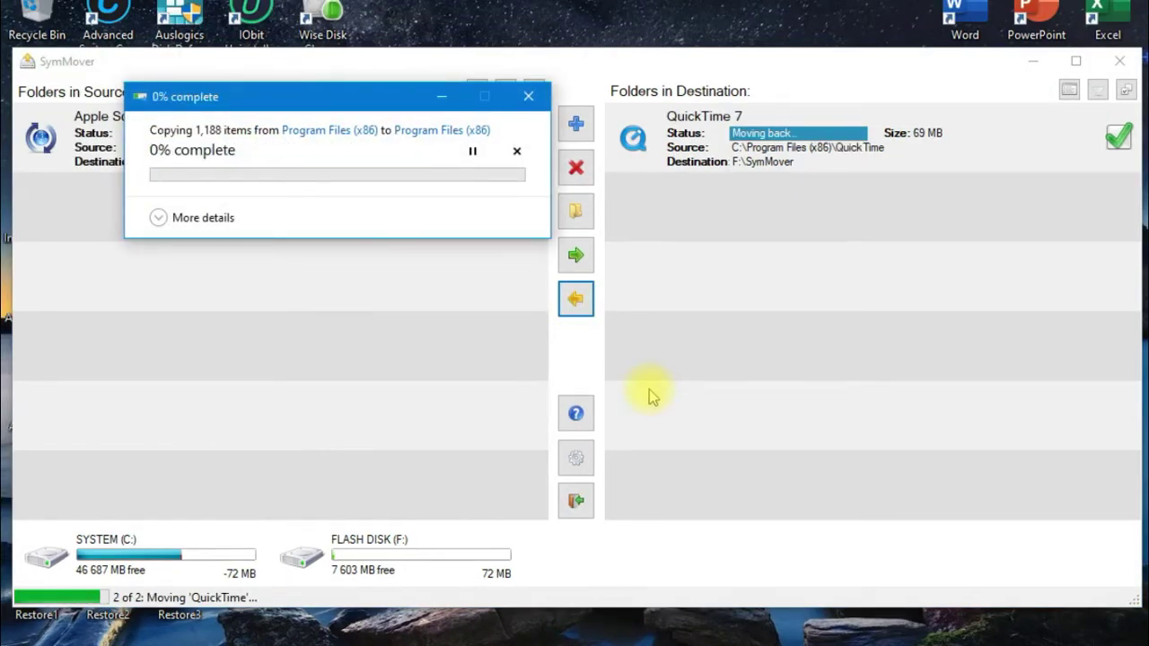